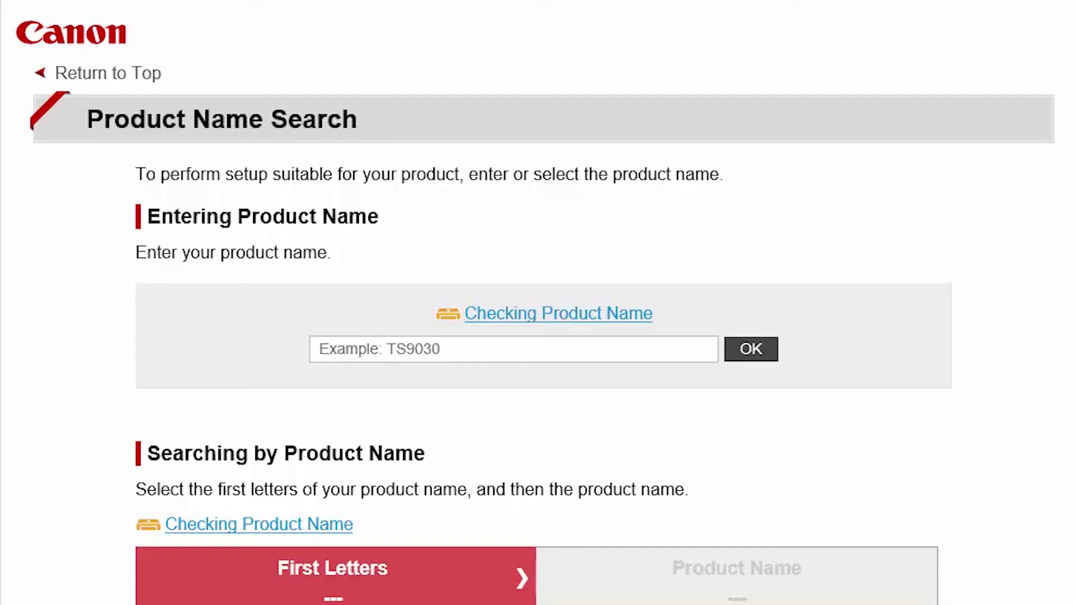
# Step: Search the Canon IJ Setup site for the PIXMA TS6020 printer model
pyautogui.click(594, 353)
pyautogui.write('T')
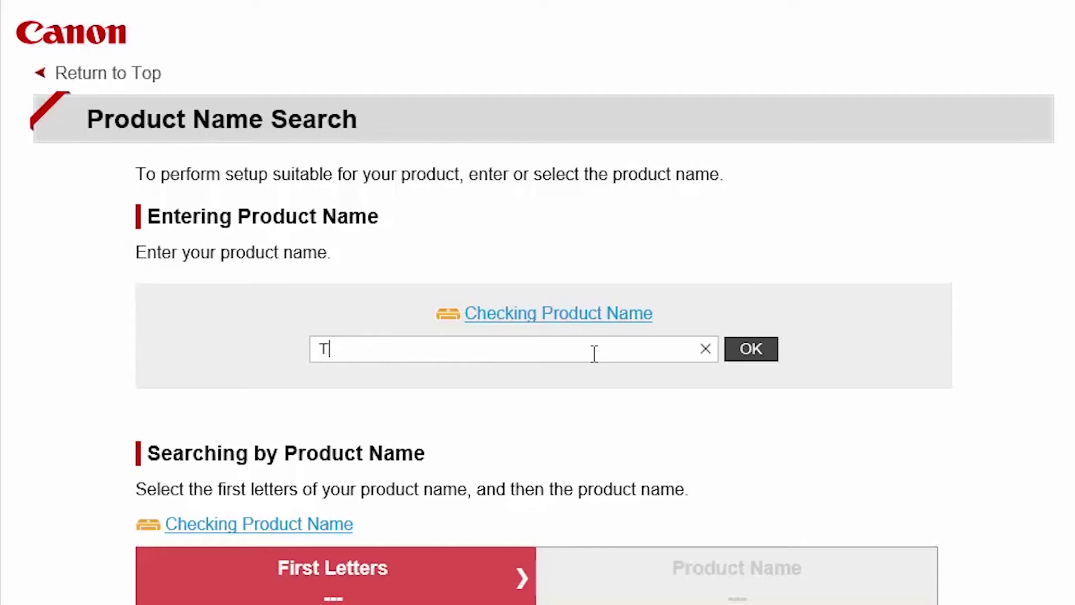
pyautogui.write('S6020')
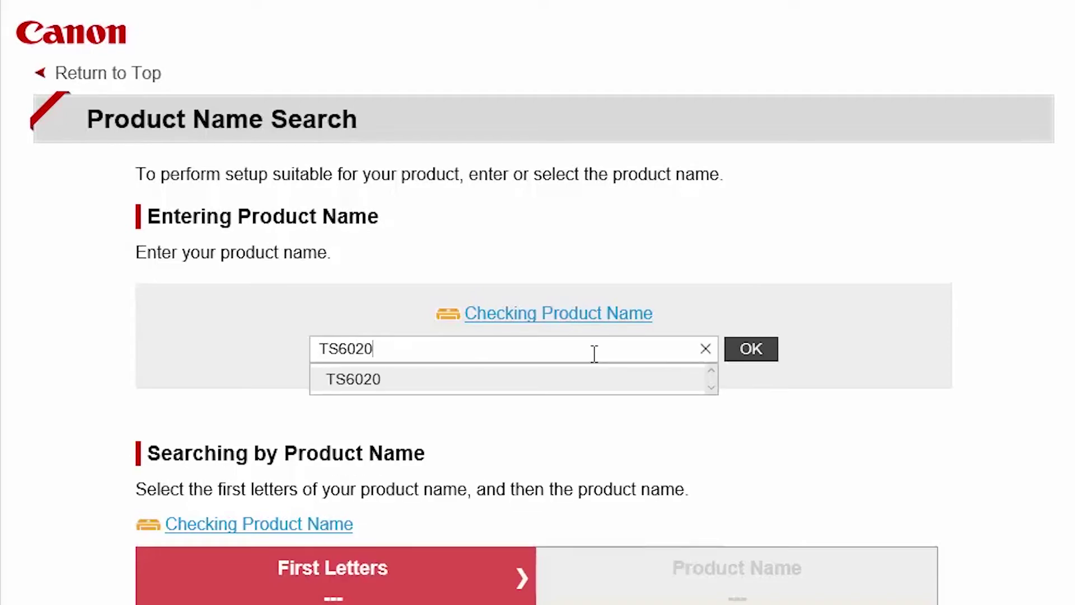
pyautogui.click(596, 385)
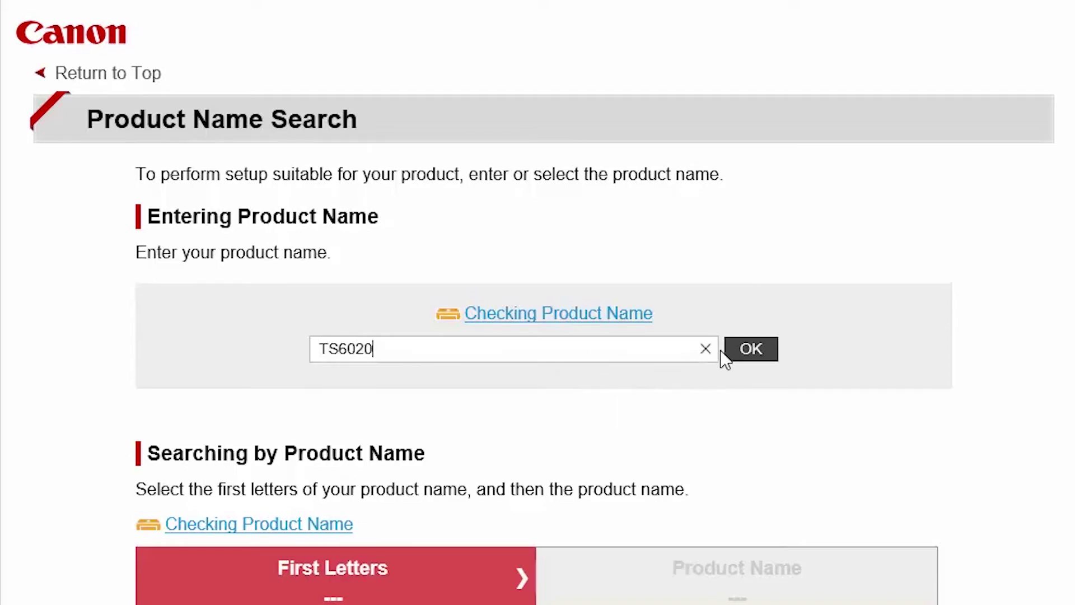
pyautogui.click(735, 347)
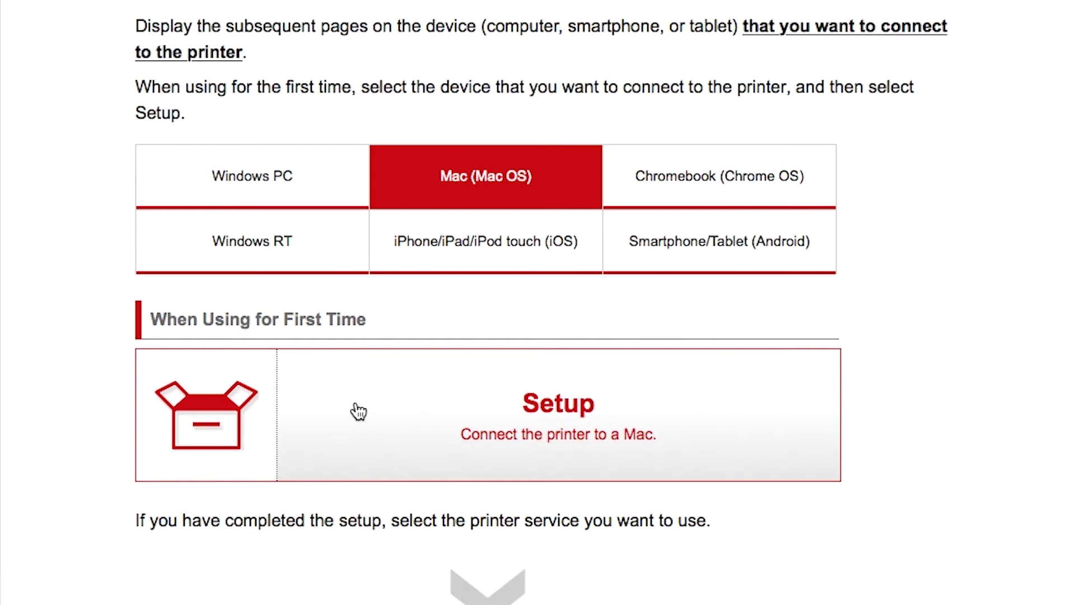
# Step: Download the Mac setup file mac-ts6000-1_2-mcd.dmg and show the downloads list
pyautogui.click(358, 410)
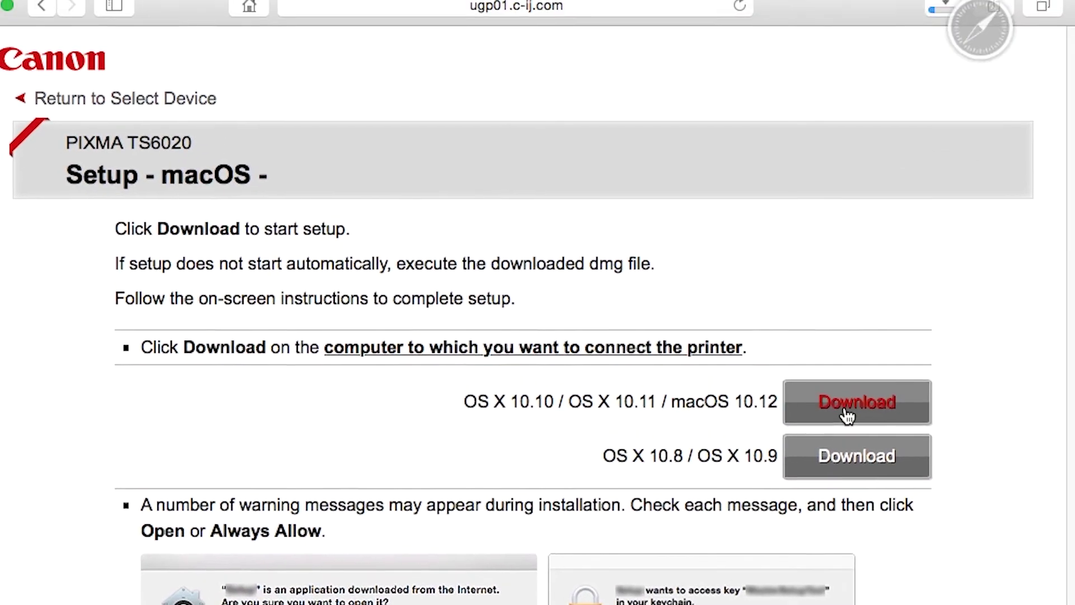
pyautogui.click(854, 313)
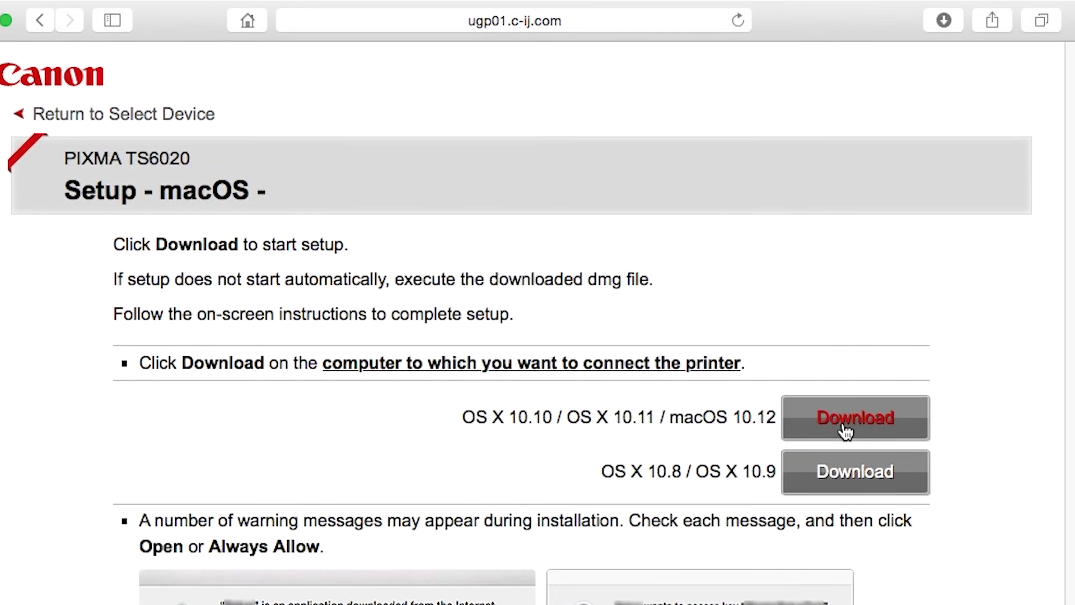
pyautogui.click(944, 22)
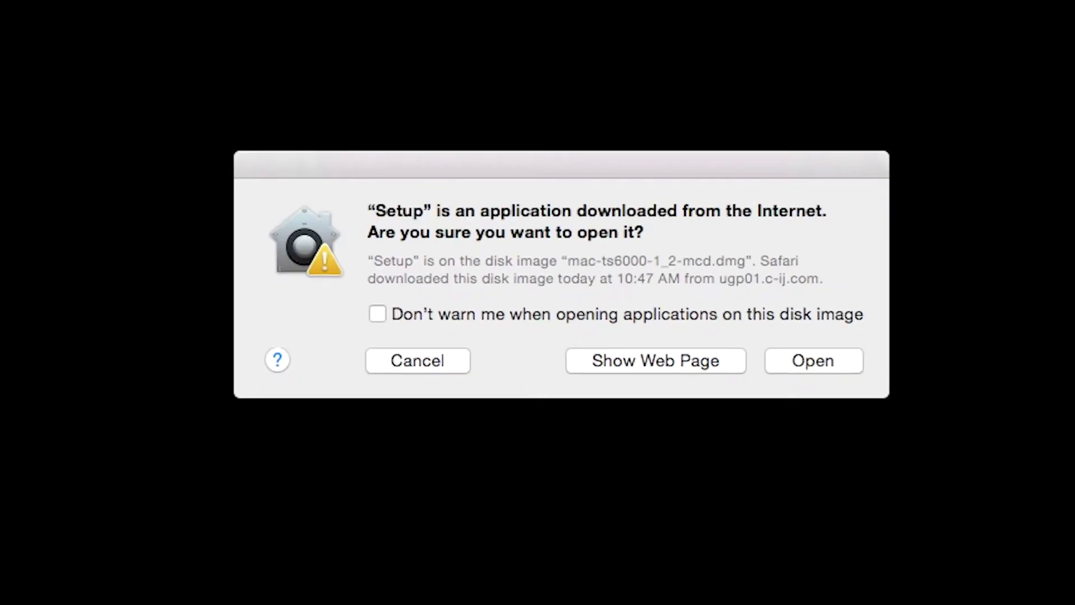
# Step: Open the downloaded Setup app and authorize its helper tool with the administrator password
pyautogui.click(799, 361)
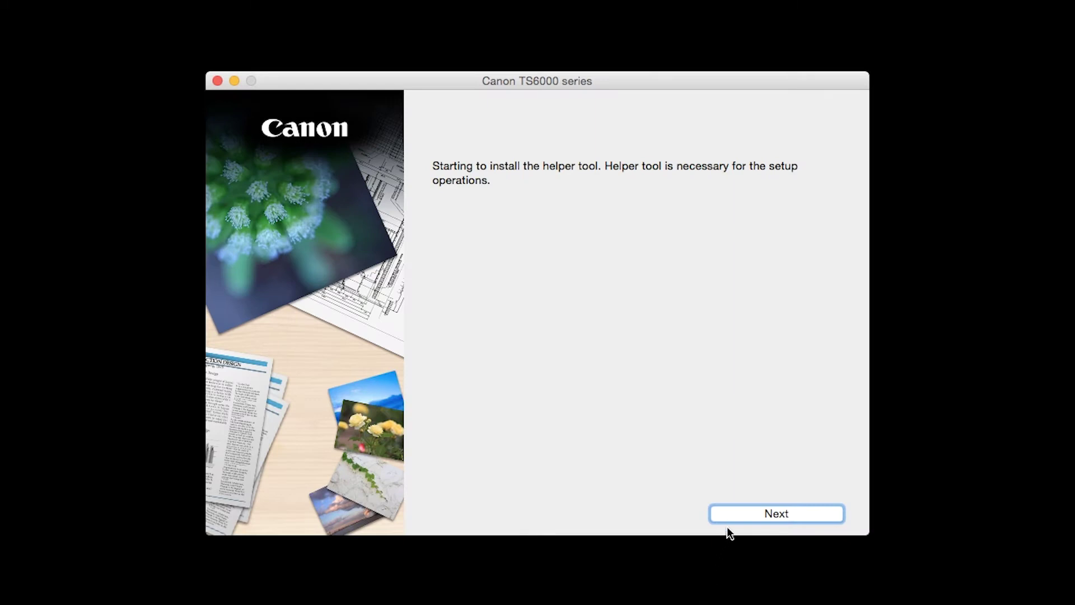
pyautogui.click(733, 512)
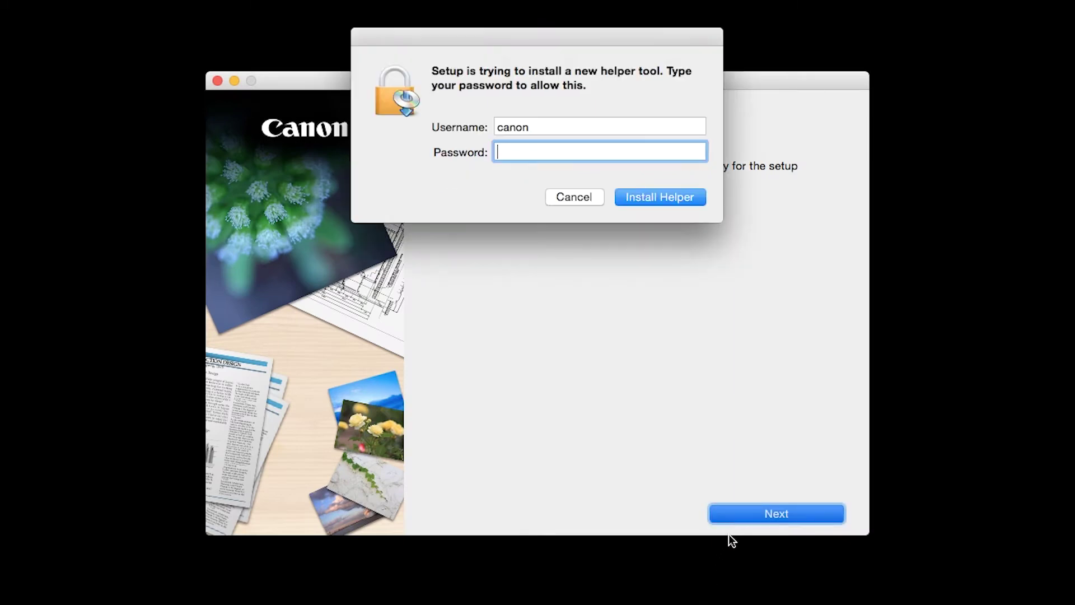
pyautogui.write('********')
pyautogui.click(669, 196)
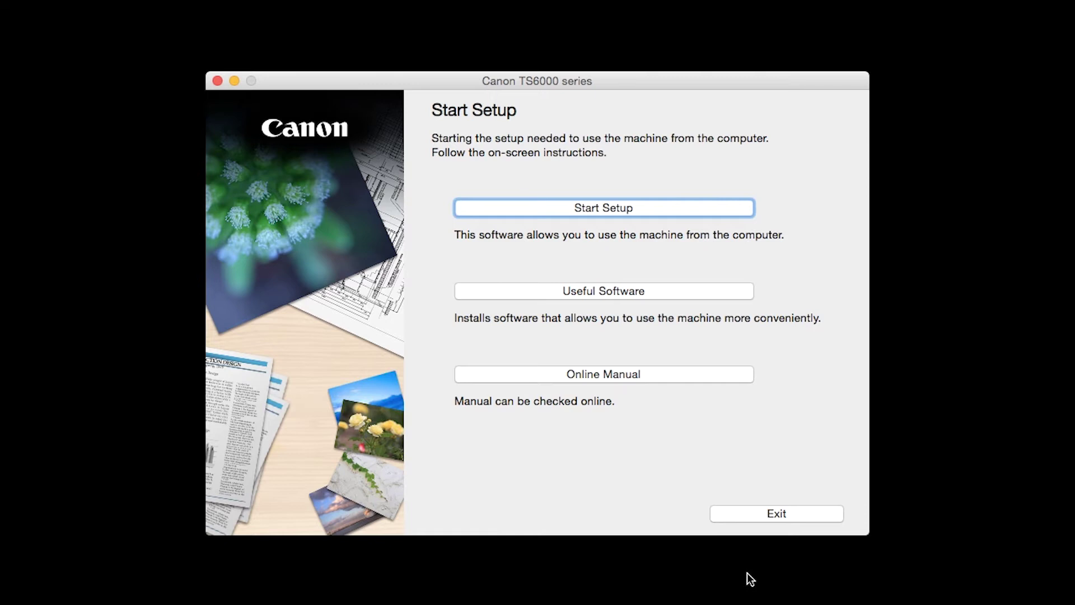
# Step: Begin Start Setup and confirm United States as the country of residence
pyautogui.click(674, 211)
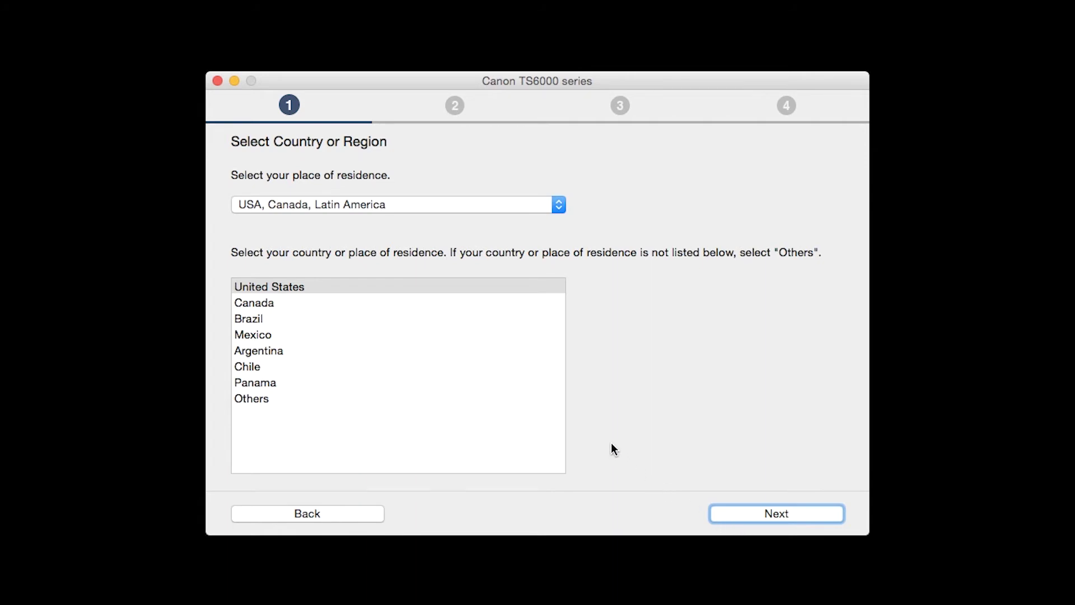
pyautogui.click(392, 287)
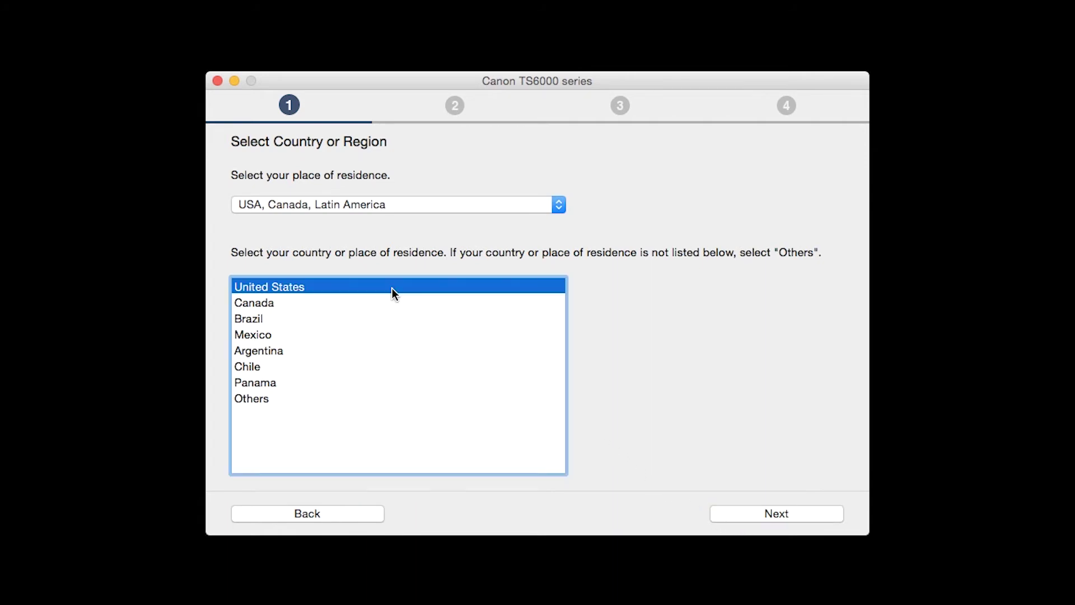
pyautogui.click(752, 509)
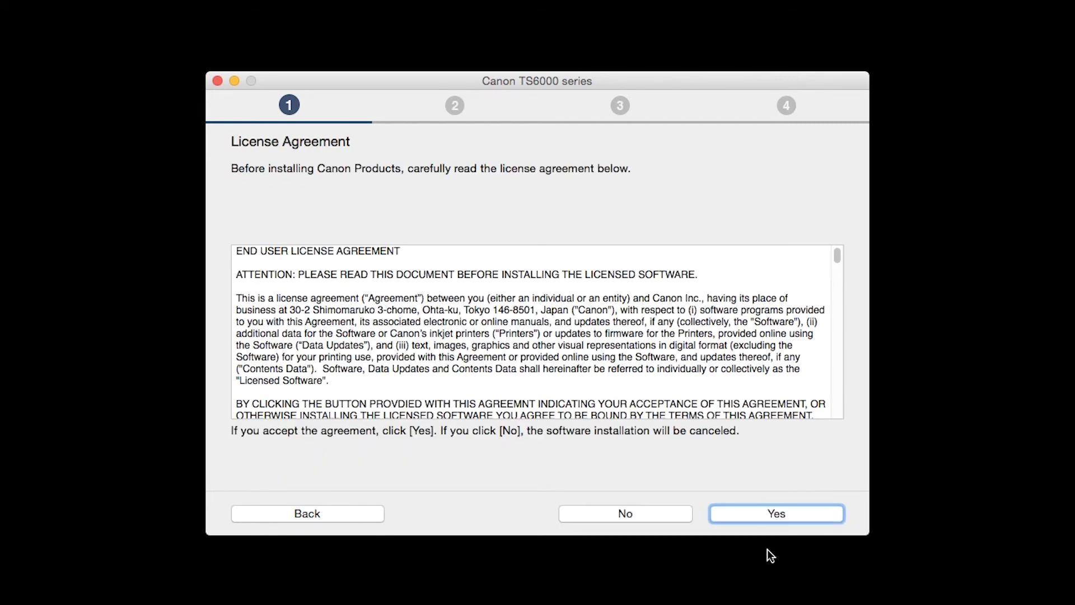
# Step: Accept the License Agreement and agree to the Extended Survey Program
pyautogui.click(761, 516)
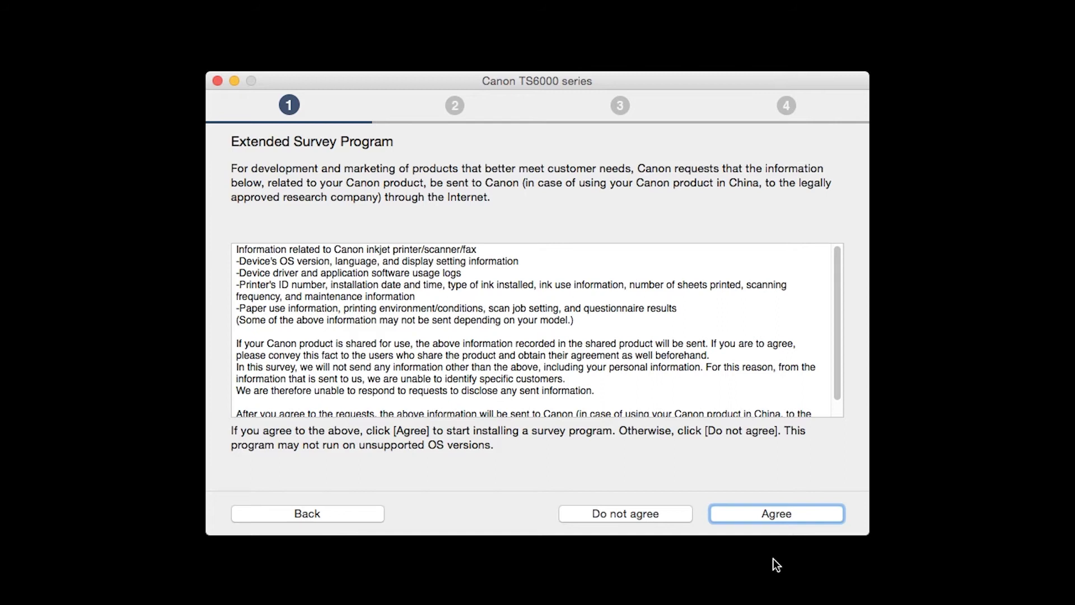
pyautogui.click(751, 515)
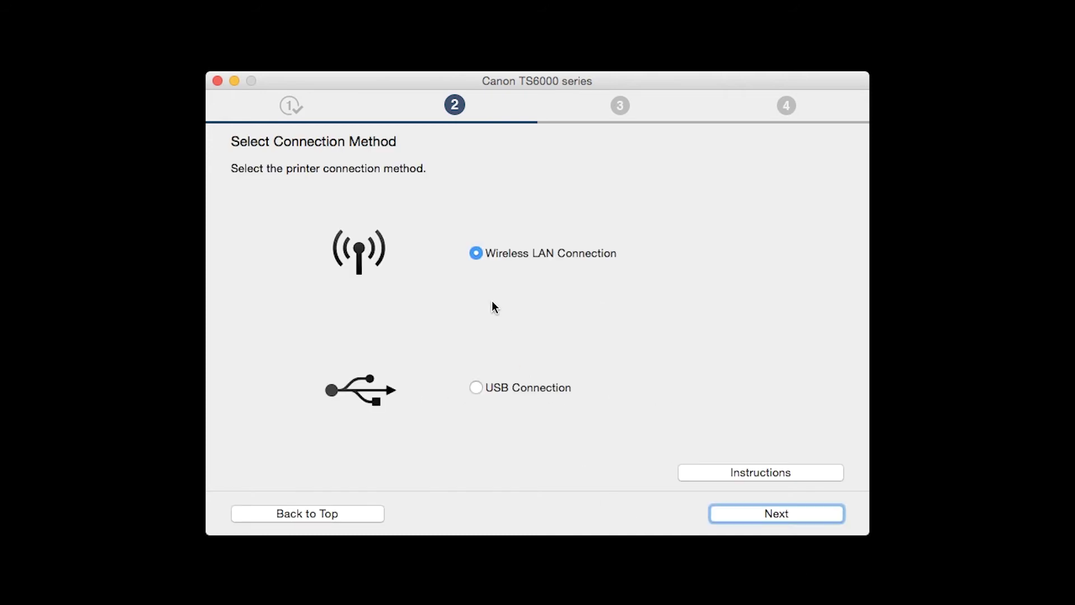
# Step: Choose Wireless LAN Connection, confirm the printer is on, and follow the guided network setup
pyautogui.click(475, 254)
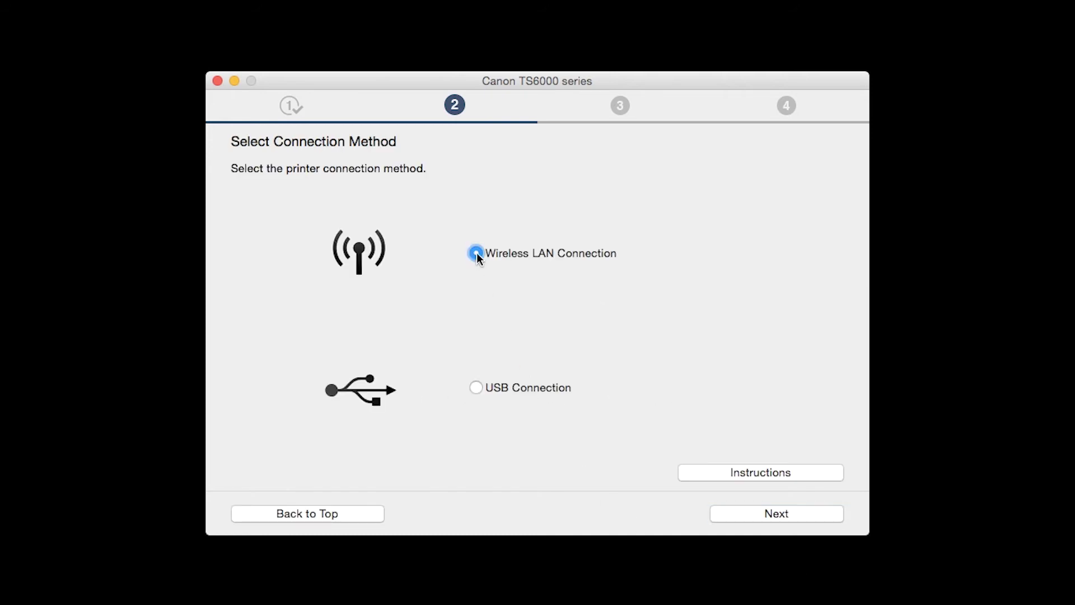
pyautogui.click(756, 513)
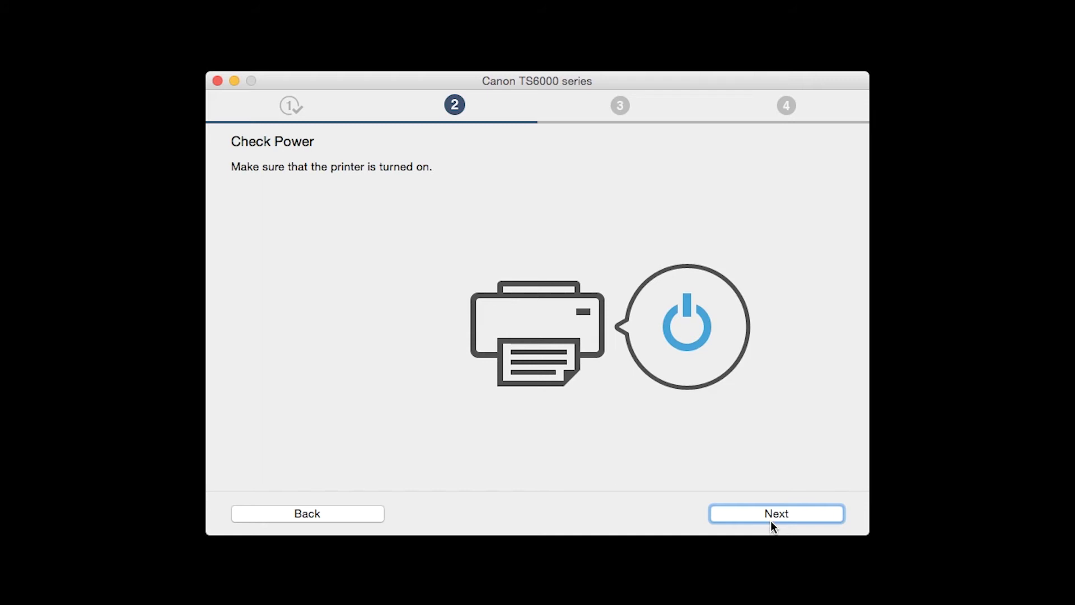
pyautogui.click(771, 516)
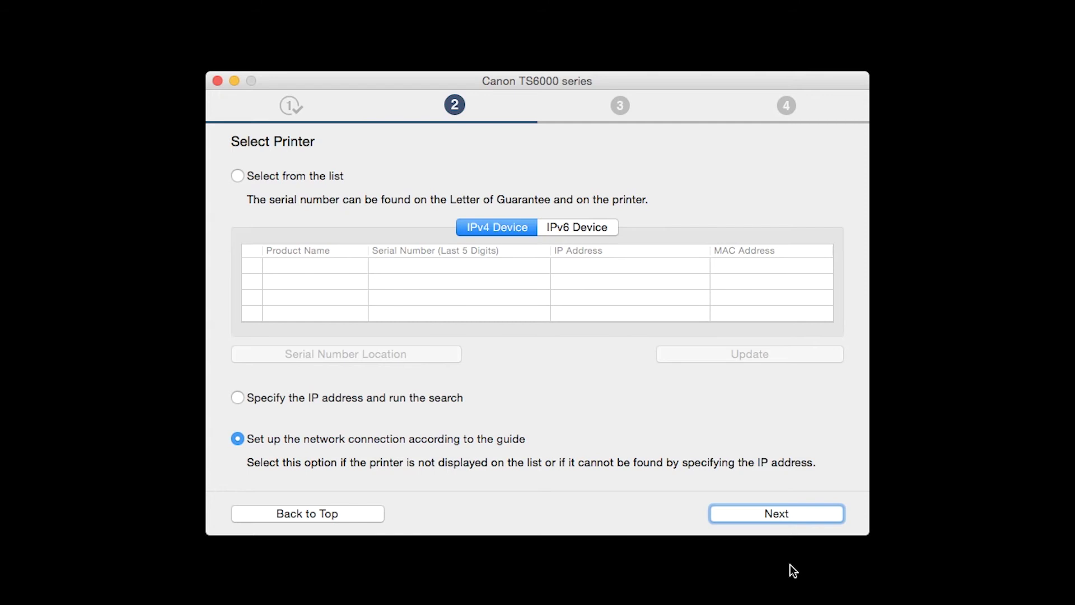
pyautogui.click(792, 510)
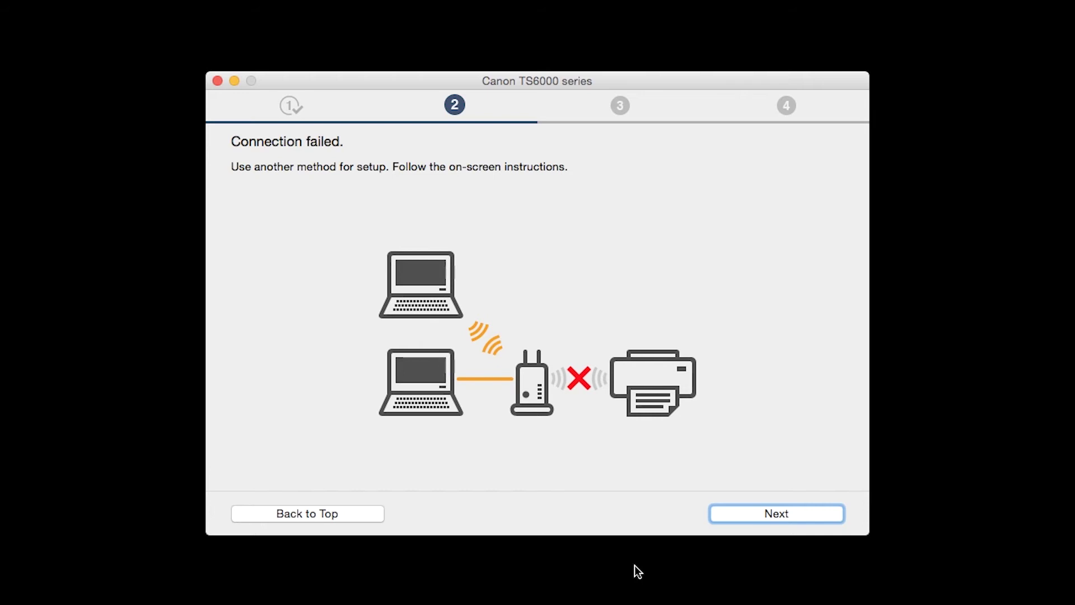
# Step: Connect the printer via an alternative method, then install MP Drivers with USB unplugged
pyautogui.click(738, 511)
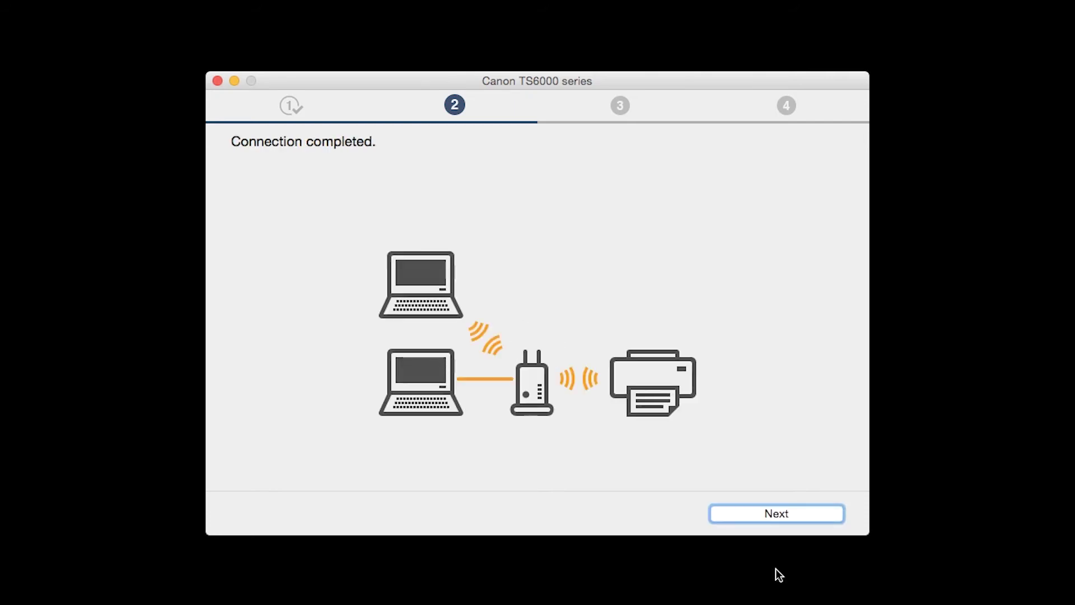
pyautogui.click(777, 515)
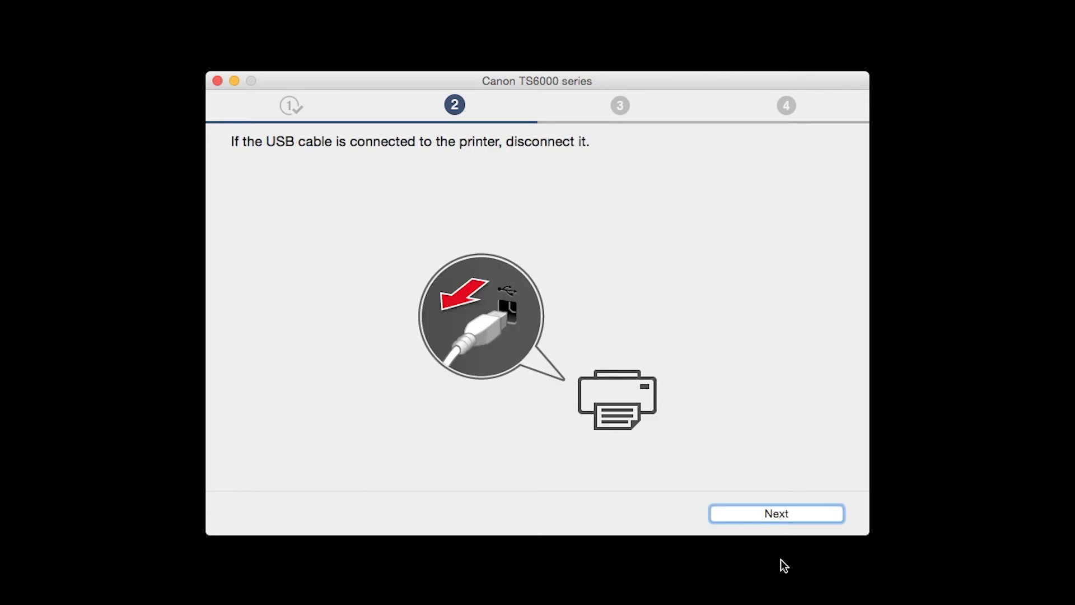
pyautogui.click(770, 515)
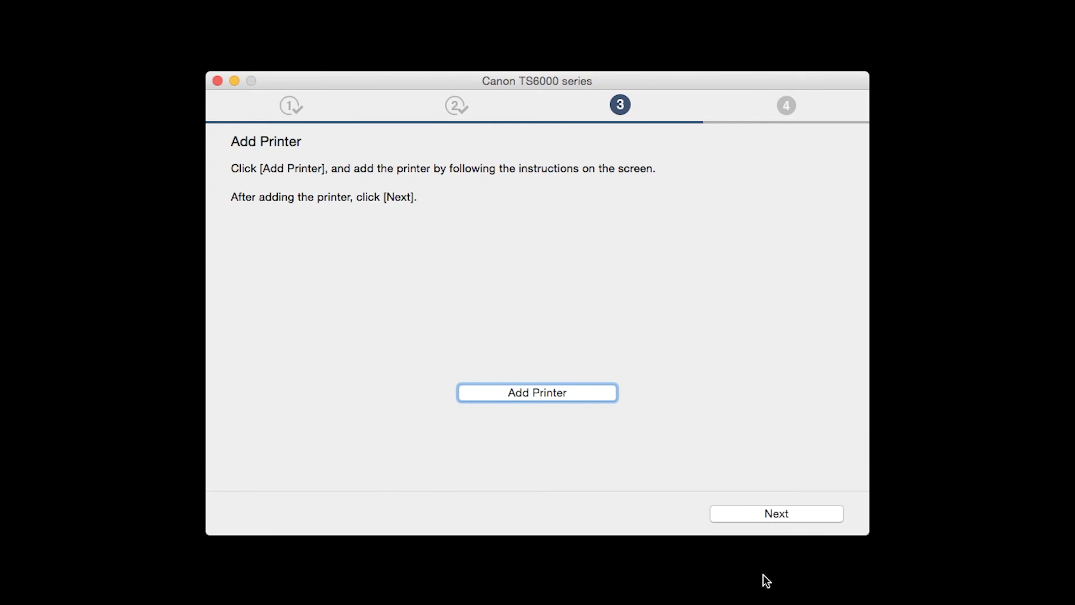
# Step: Add the Canon TS6000 series printer in macOS using the Canon TS6000 series driver
pyautogui.click(592, 395)
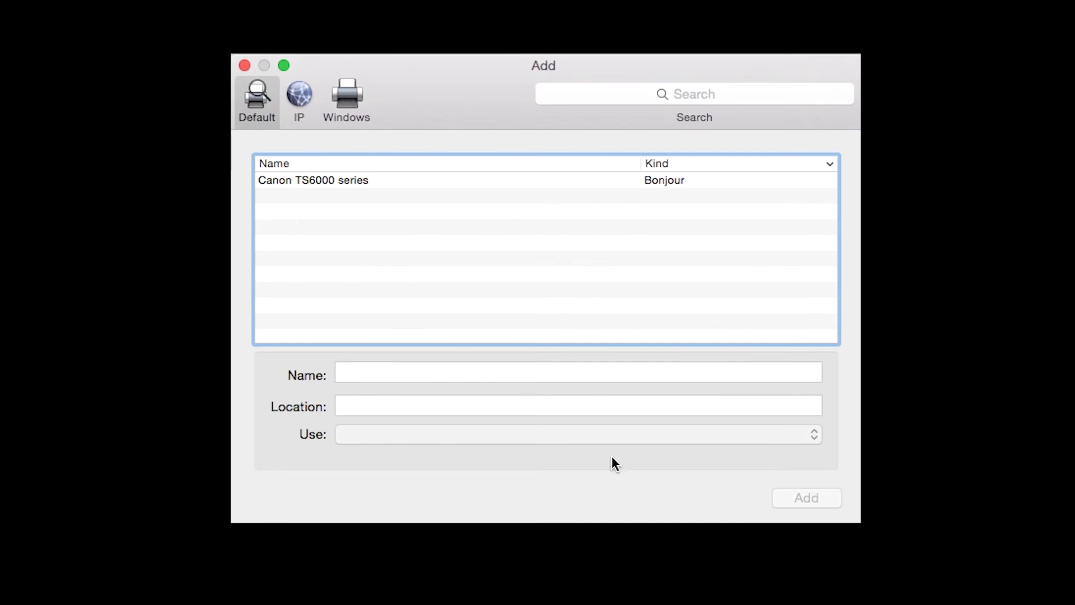
pyautogui.click(557, 180)
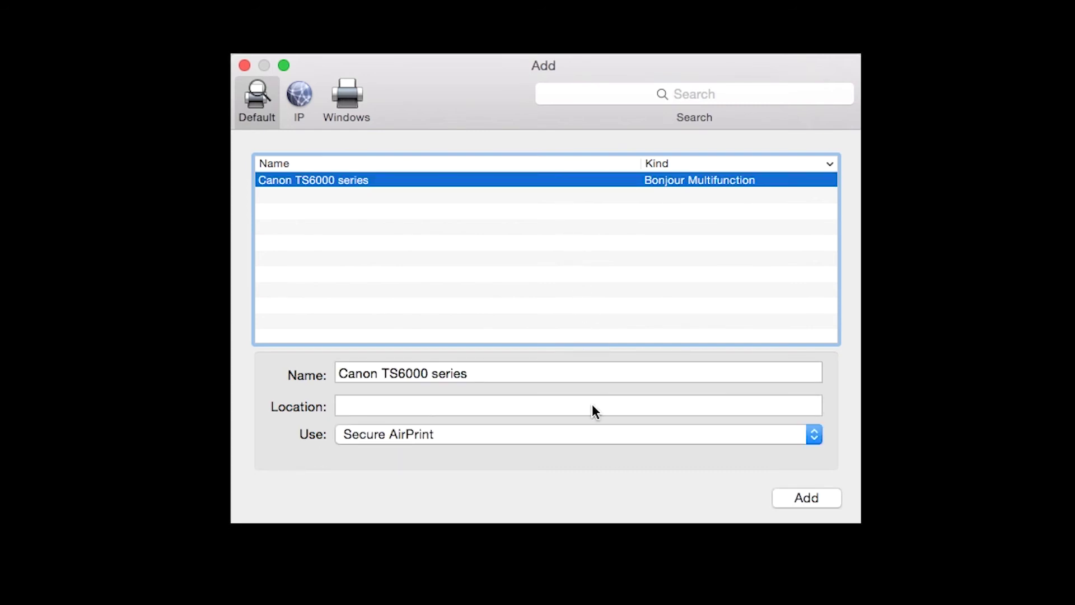
pyautogui.click(592, 434)
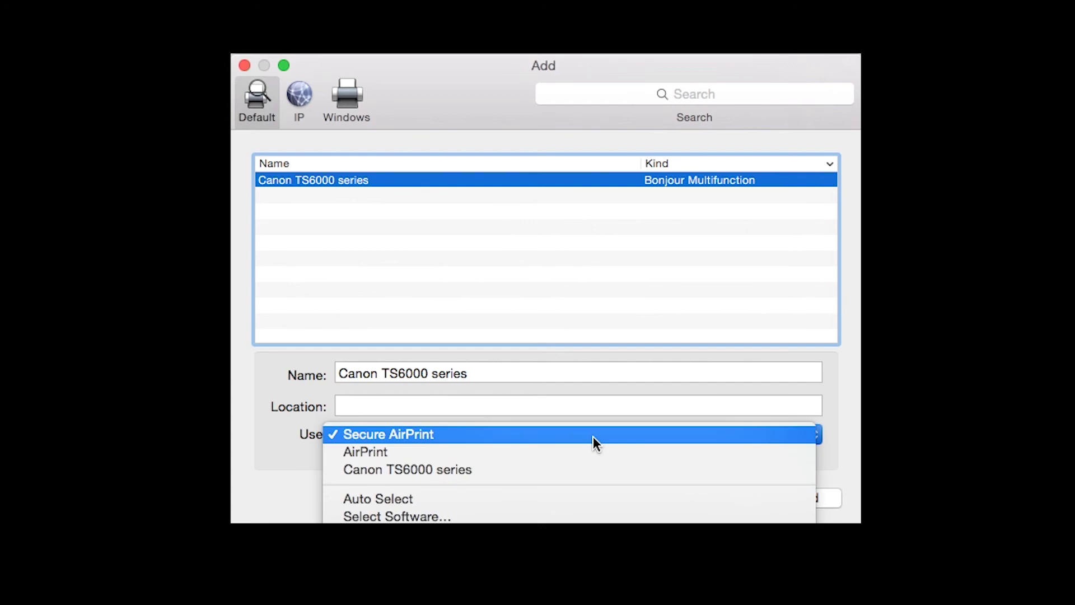
pyautogui.click(592, 470)
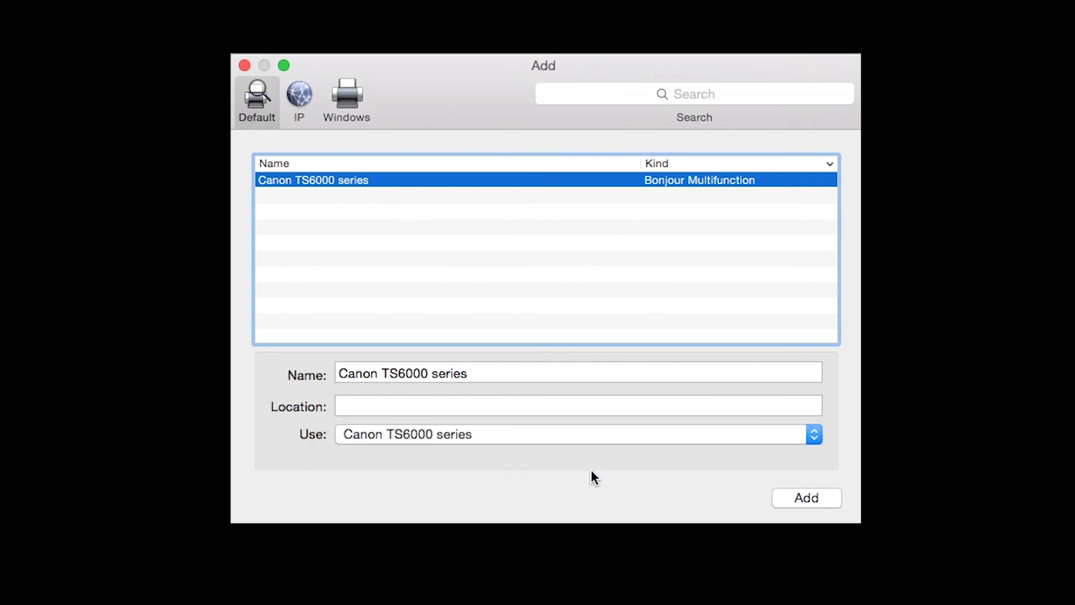
pyautogui.click(788, 496)
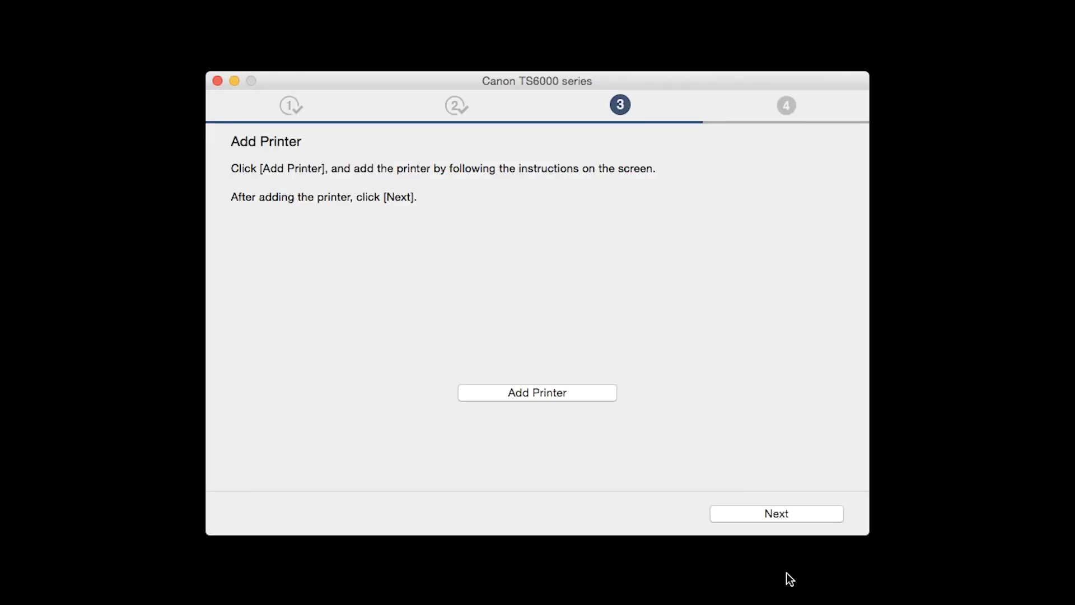
pyautogui.click(791, 515)
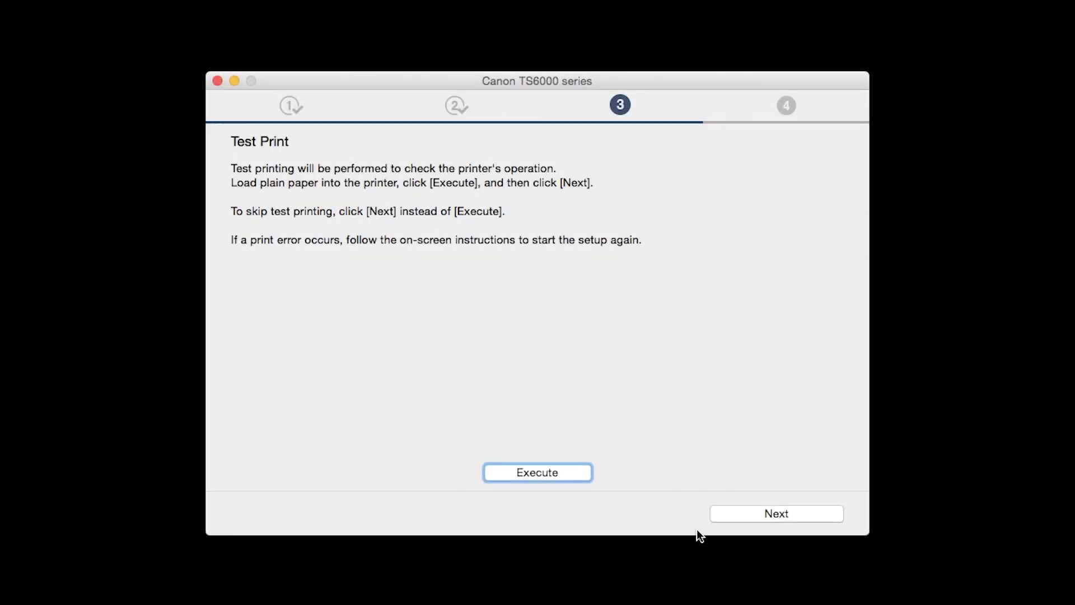
# Step: Run the test print on plain paper and continue past Setup Complete
pyautogui.click(577, 476)
pyautogui.click(751, 515)
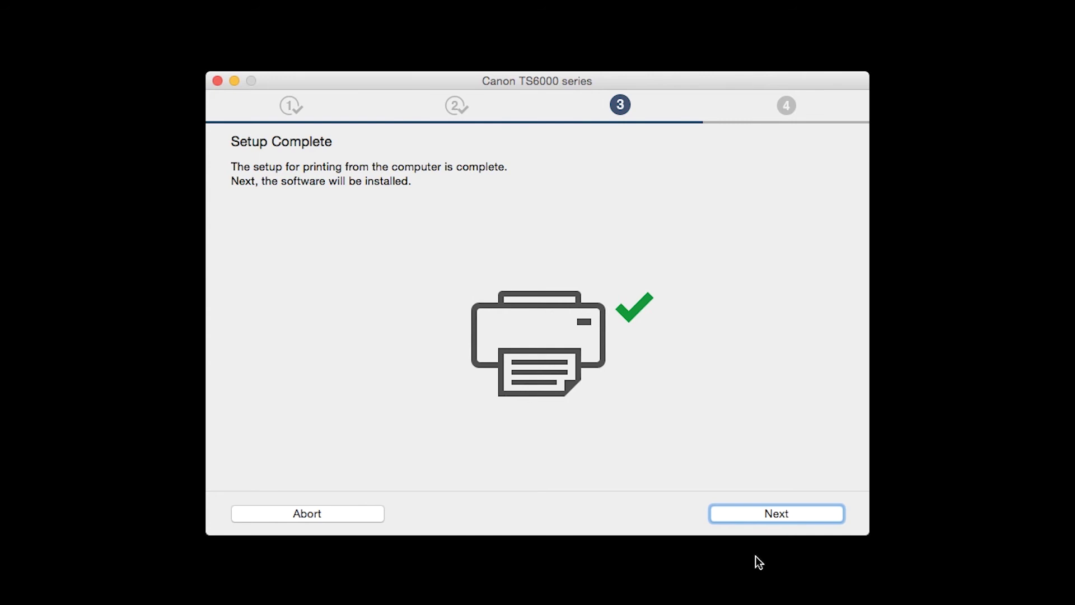
pyautogui.click(750, 516)
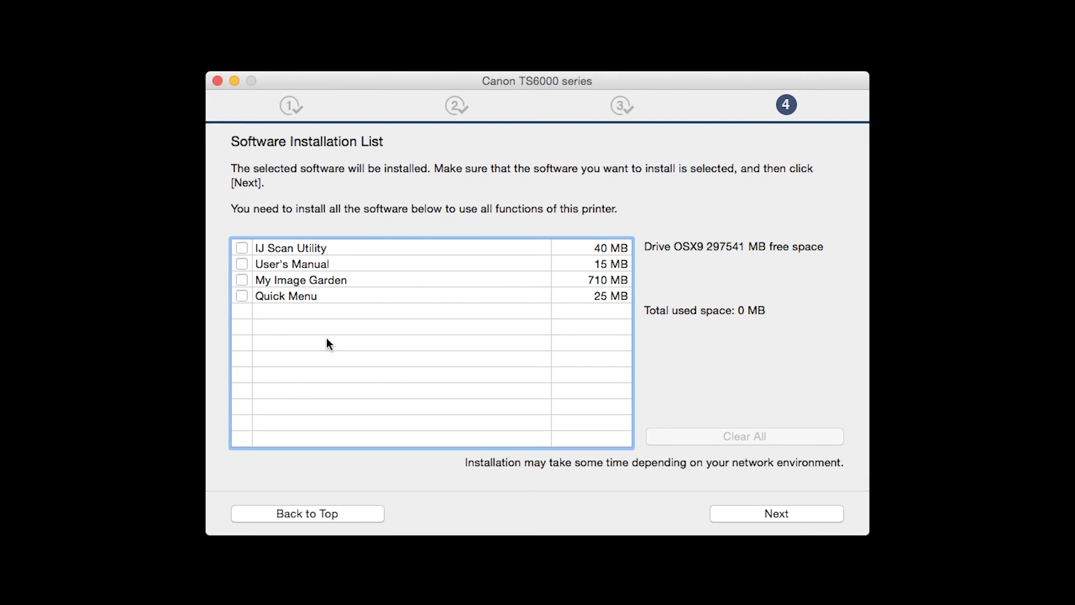
# Step: Install IJ Scan Utility, User's Manual, My Image Garden and Quick Menu, then pass the smartphone info
pyautogui.click(241, 248)
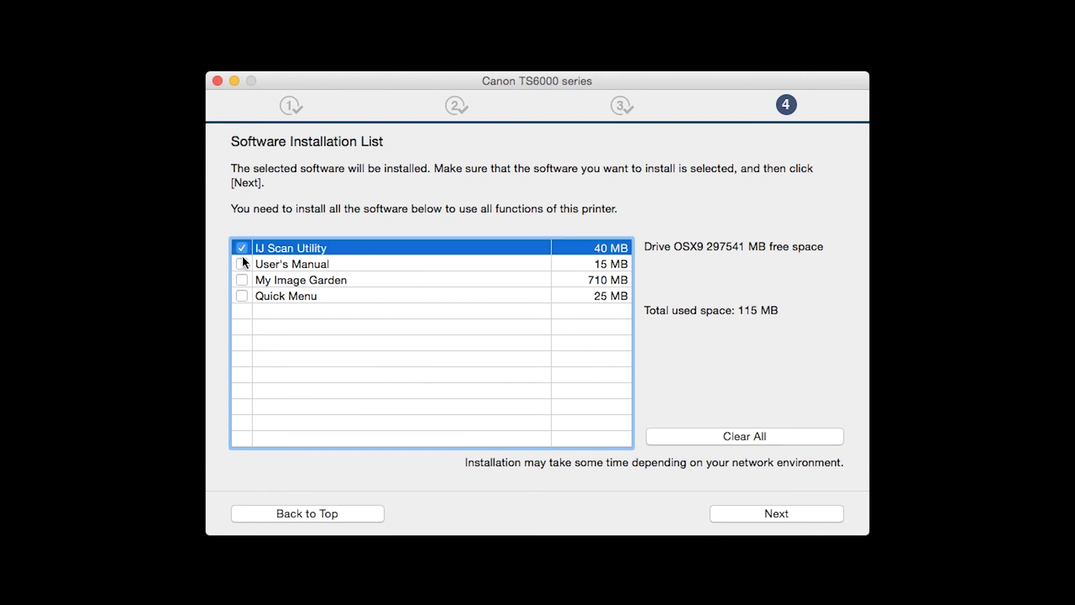
pyautogui.click(244, 264)
pyautogui.click(243, 280)
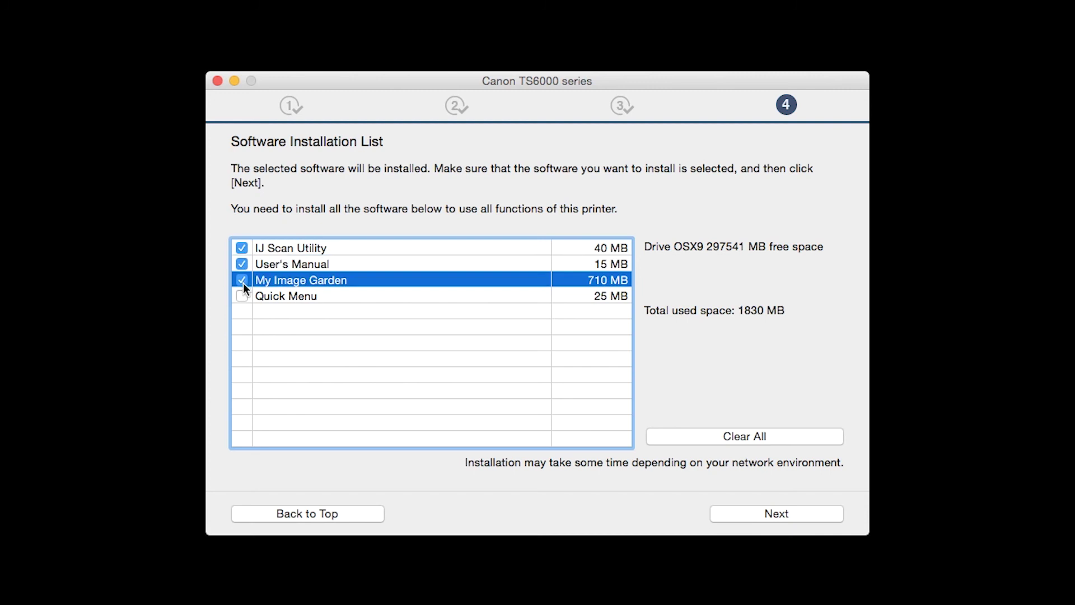
pyautogui.click(243, 296)
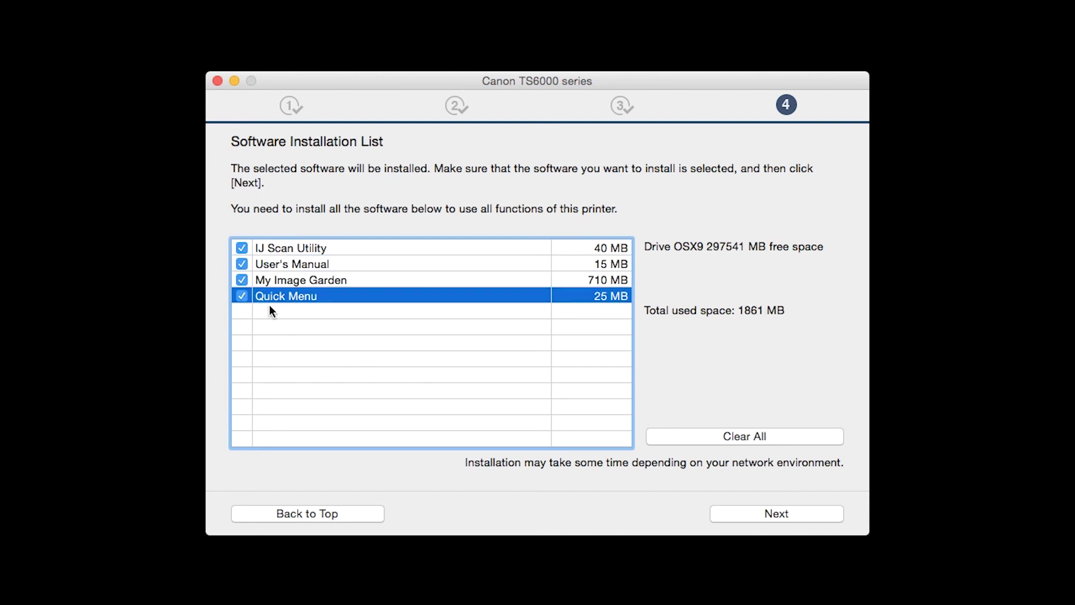
pyautogui.click(743, 513)
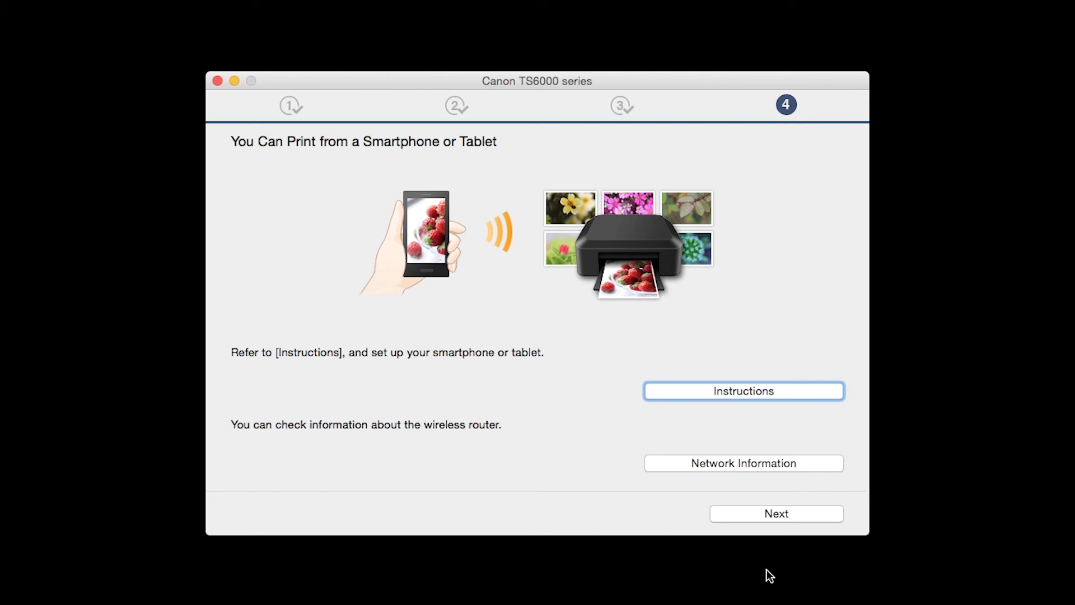
pyautogui.click(747, 518)
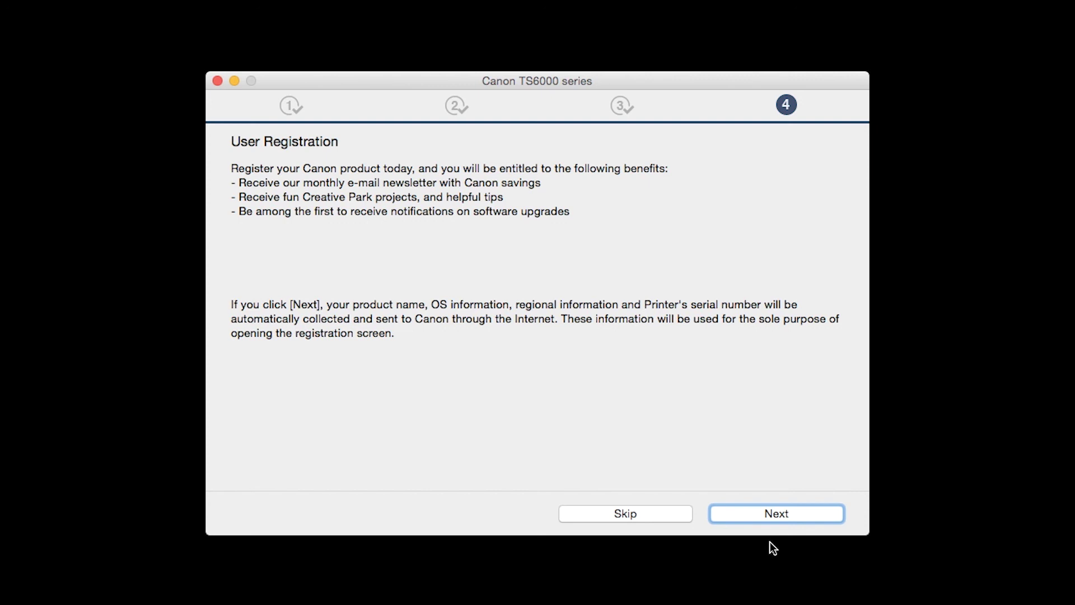
# Step: Skip User Registration and exit the installer from the completion screen
pyautogui.click(754, 515)
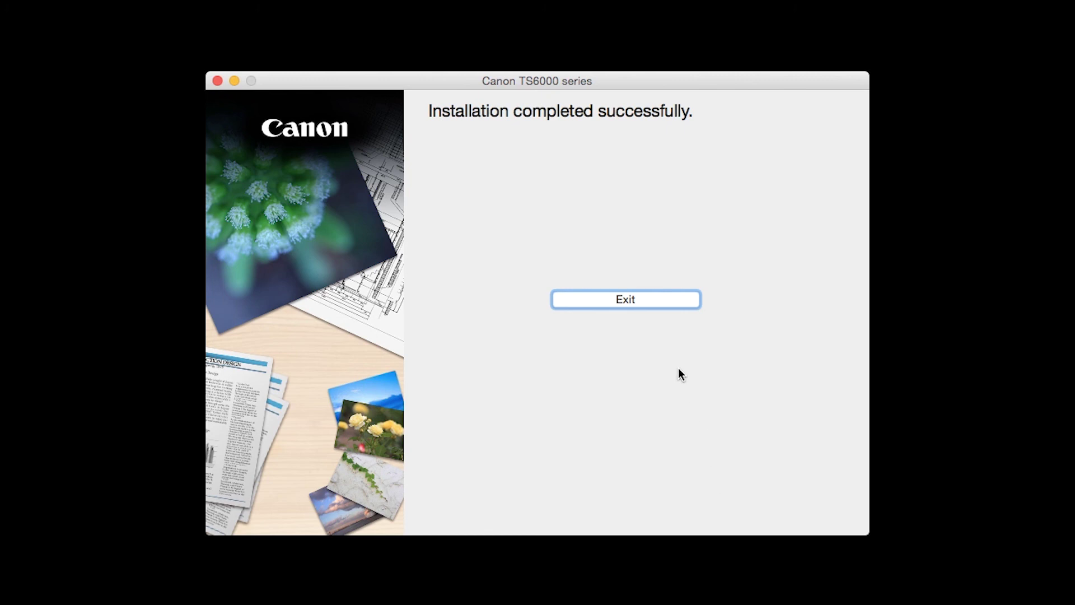
pyautogui.click(663, 304)
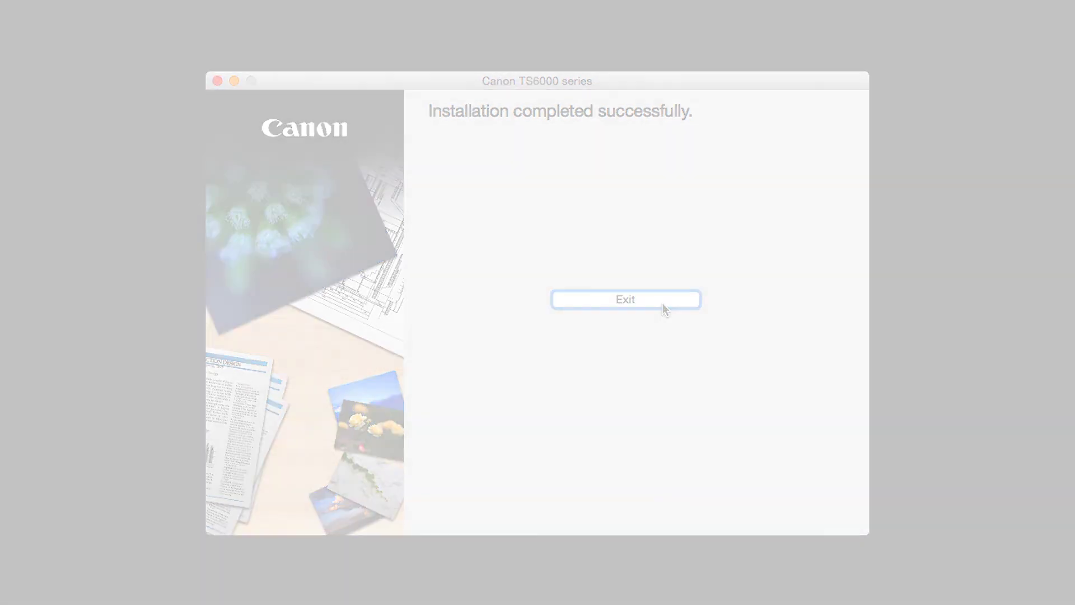